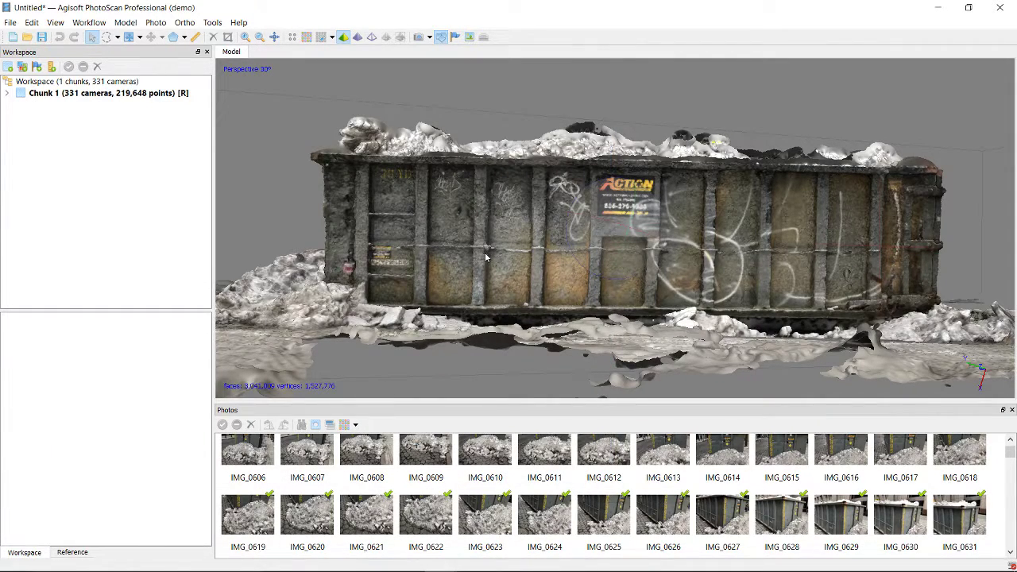
Step: Orbit past the dumpster's yellow-numbered end to a near side-on view of its far long side
mouse_move(590, 231)
mouse_down()
mouse_move(643, 233)
mouse_move(589, 232)
mouse_up()
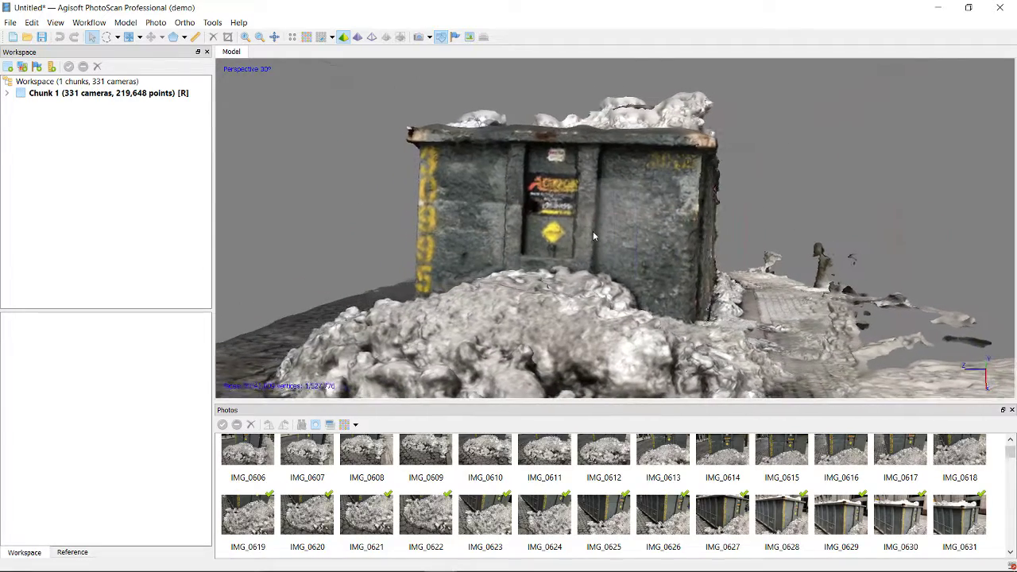
drag(589, 232, 614, 229)
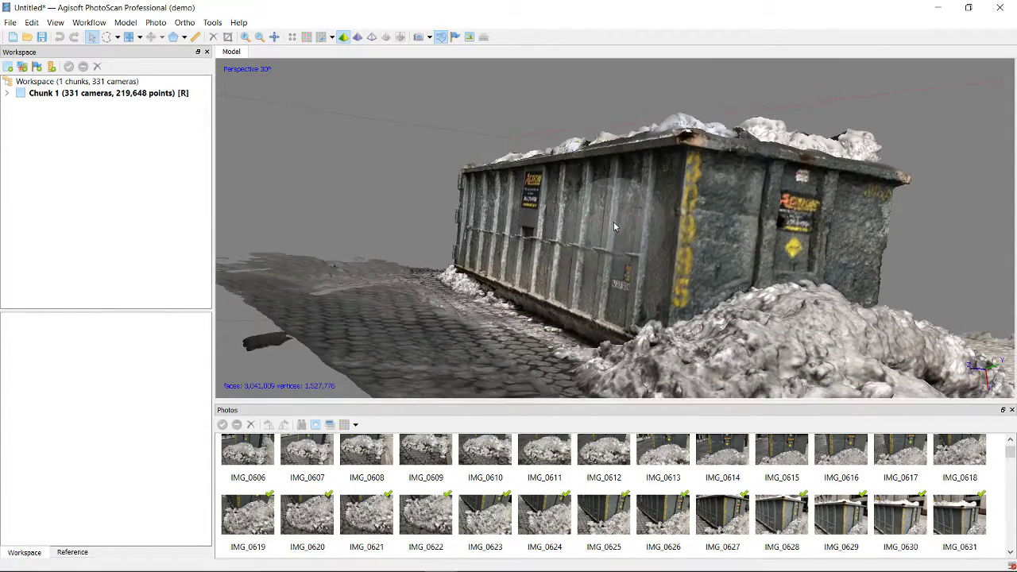
drag(602, 214, 646, 251)
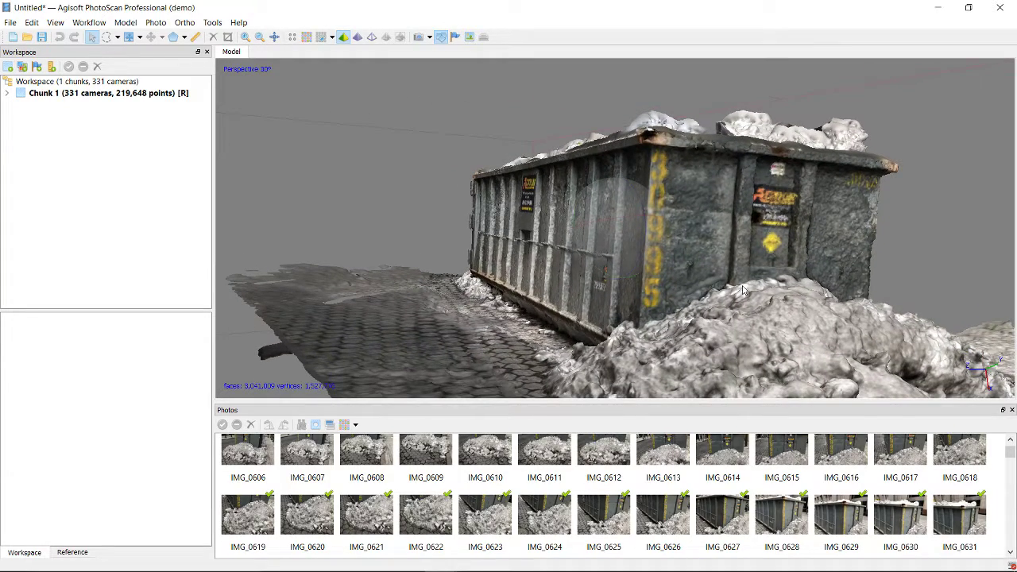
drag(631, 249, 654, 231)
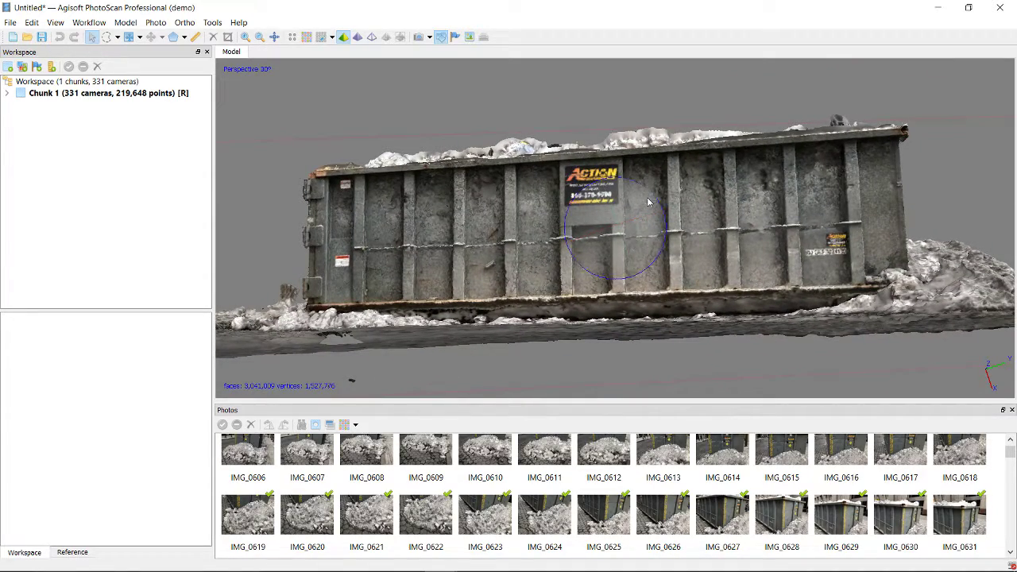
Step: Tilt and spin the dumpster to show the ground, the snowy top, and the corner
drag(648, 202, 632, 206)
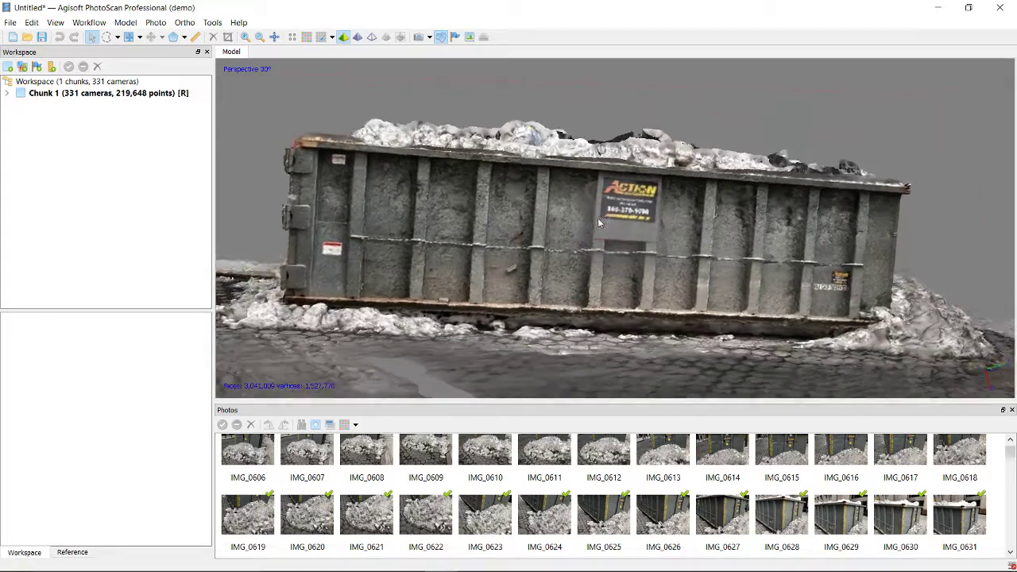
mouse_move(577, 223)
mouse_down()
mouse_move(599, 231)
mouse_move(580, 236)
mouse_move(536, 210)
mouse_up()
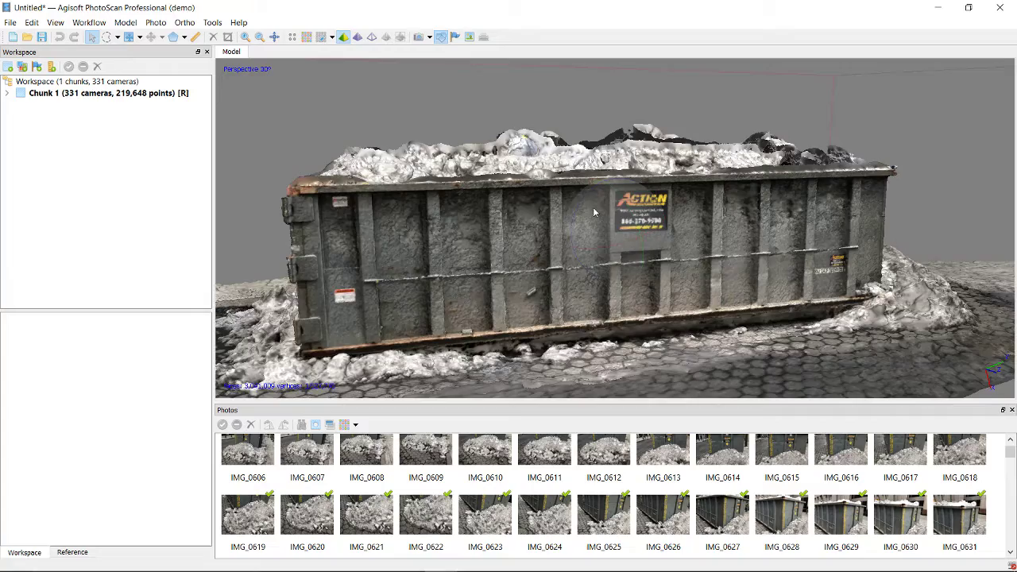
drag(594, 213, 631, 185)
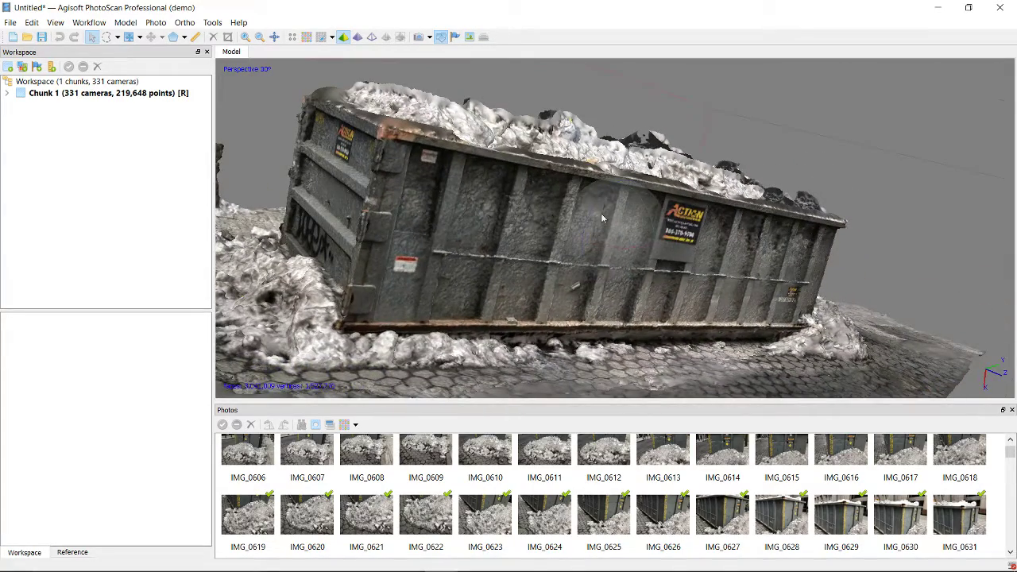
mouse_move(607, 249)
mouse_down()
mouse_move(624, 229)
mouse_move(641, 269)
mouse_move(609, 232)
mouse_move(619, 234)
mouse_move(583, 256)
mouse_move(598, 222)
mouse_move(612, 222)
mouse_move(595, 196)
mouse_move(621, 192)
mouse_move(641, 208)
mouse_move(591, 200)
mouse_move(563, 236)
mouse_move(580, 247)
mouse_move(606, 244)
mouse_move(569, 229)
mouse_move(581, 240)
mouse_up()
scroll(584, 244, up, 3)
scroll(585, 243, up, 2)
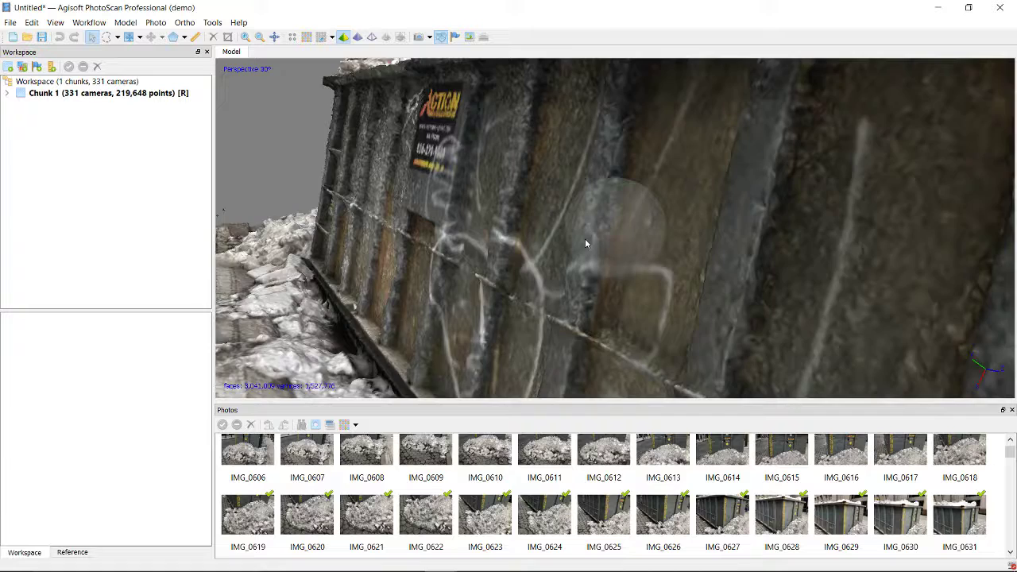
scroll(584, 244, up, 2)
scroll(584, 245, down, 1)
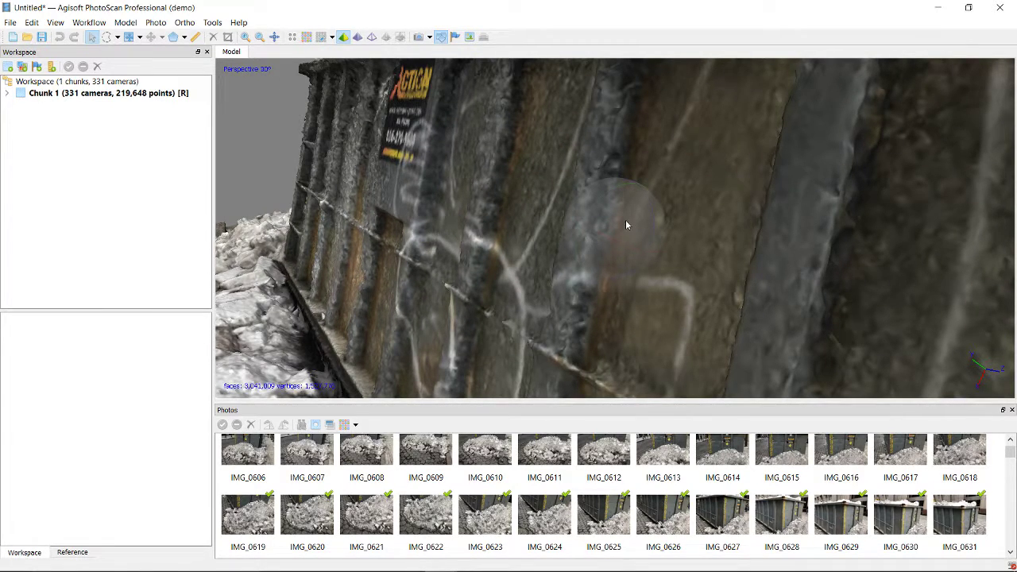
scroll(616, 218, up, 2)
Step: Rotate the close-up of the graffiti wall slightly while inspecting the logo area
mouse_move(616, 217)
mouse_down()
mouse_move(663, 219)
mouse_move(622, 218)
mouse_move(619, 229)
mouse_move(636, 232)
mouse_up()
scroll(637, 227, down, 2)
scroll(644, 227, down, 2)
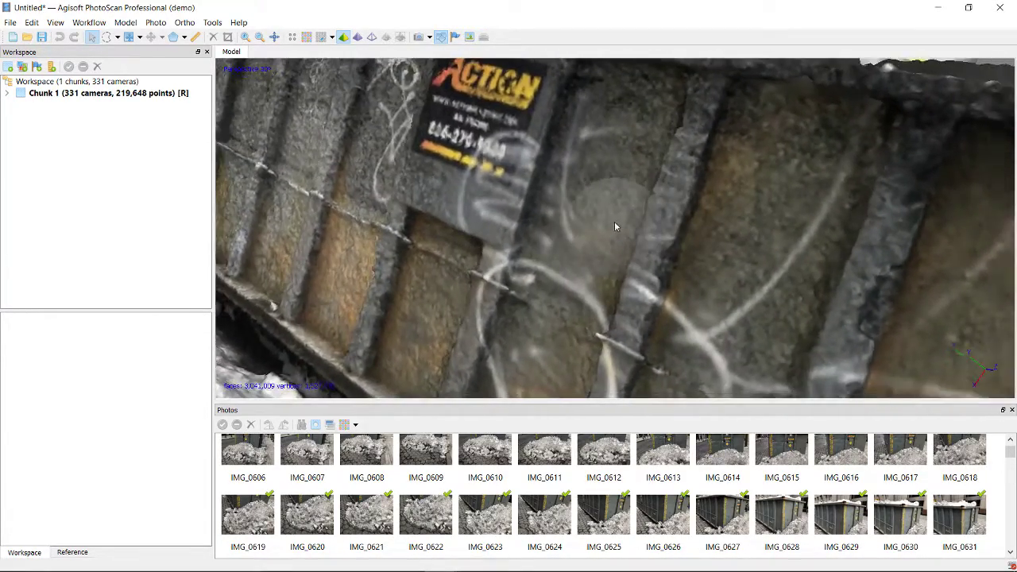
scroll(615, 221, down, 2)
scroll(610, 227, down, 3)
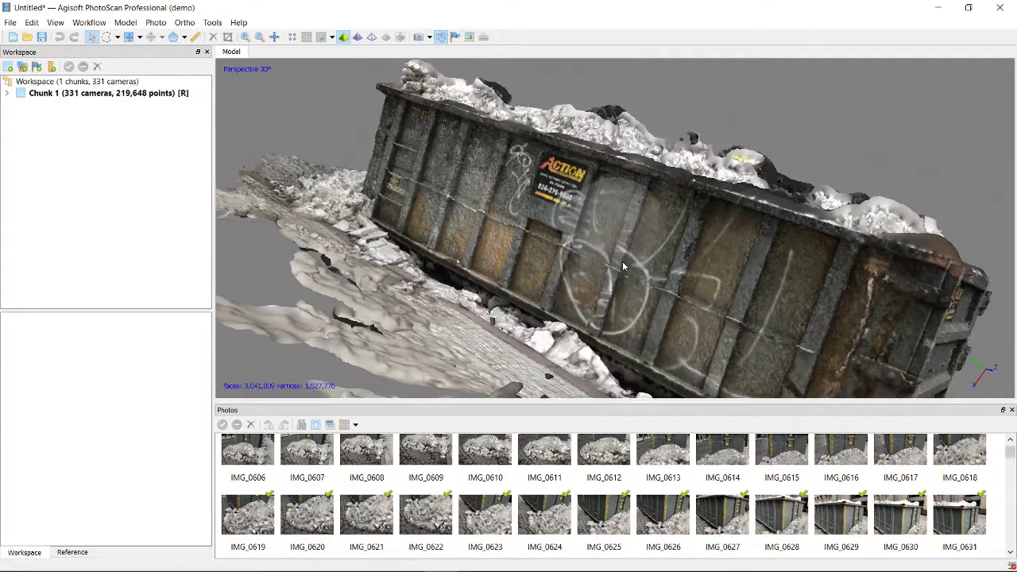